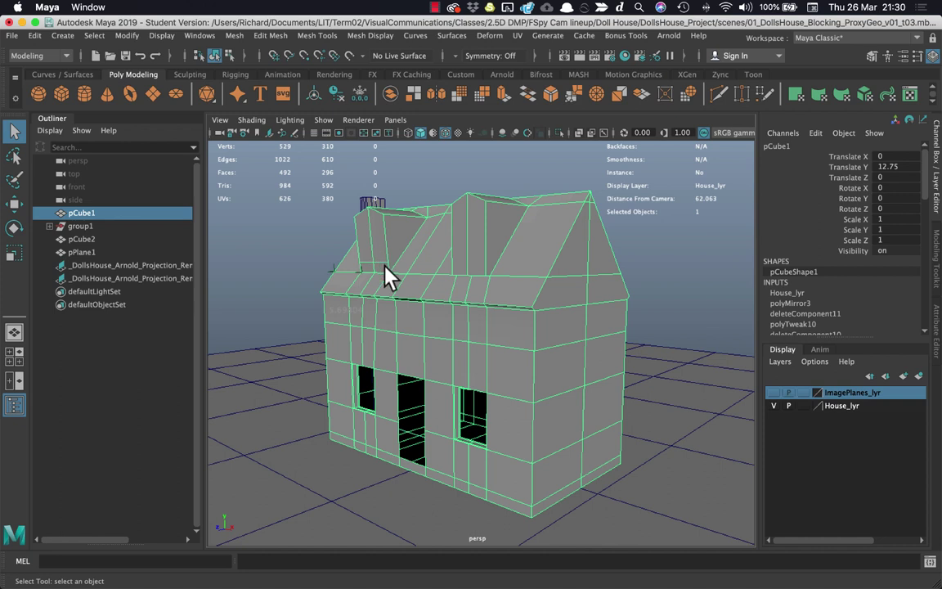
Make the ImagePlanes_lyr layer visible so the dollhouse photos appear behind the proxy.
{"action": "left_click", "coordinate": [773, 393]}
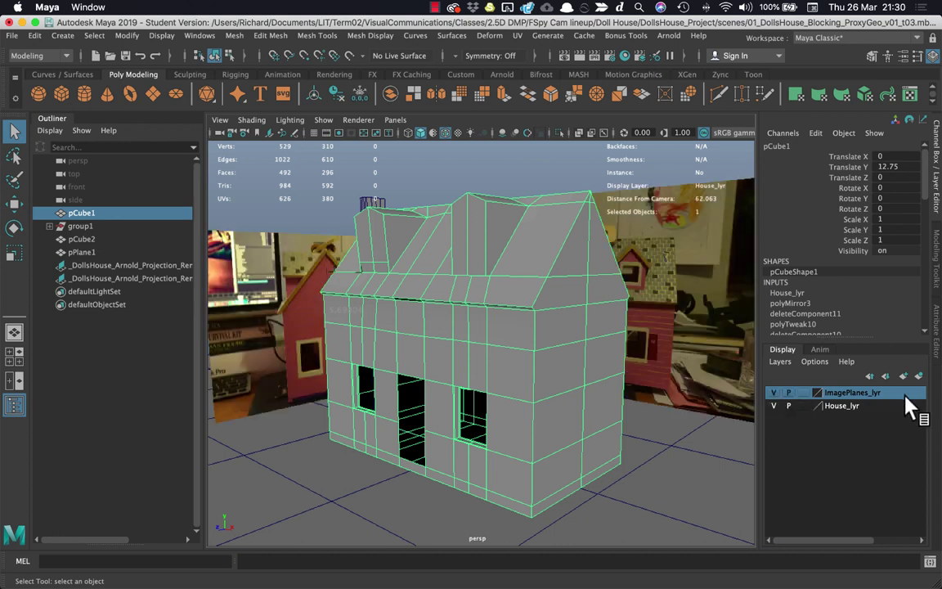
Hide House_lyr, set ImagePlanes_lyr to Reference display, and deselect pCube1.
{"action": "left_click", "coordinate": [773, 406]}
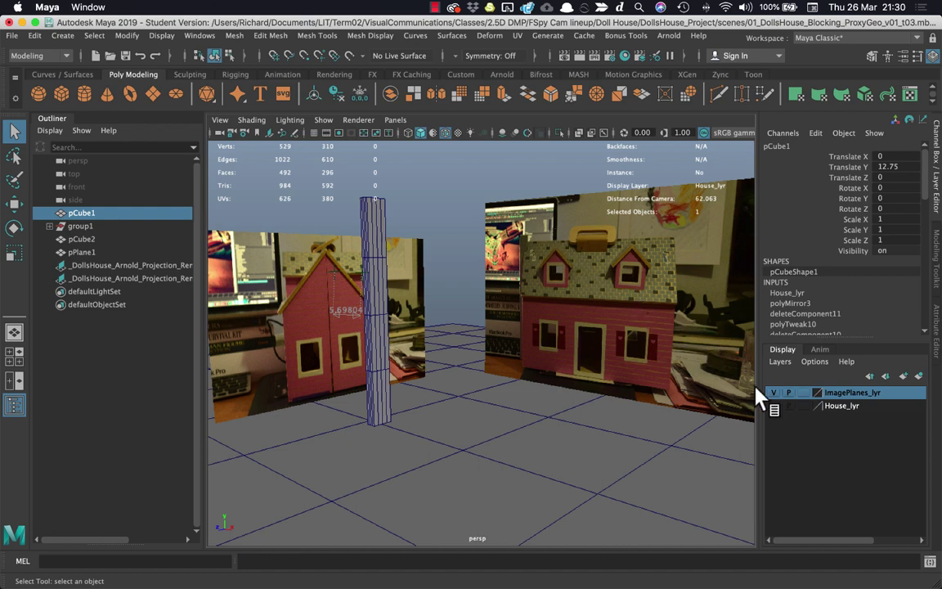
{"action": "right_click", "coordinate": [802, 398]}
{"action": "left_click", "coordinate": [804, 392]}
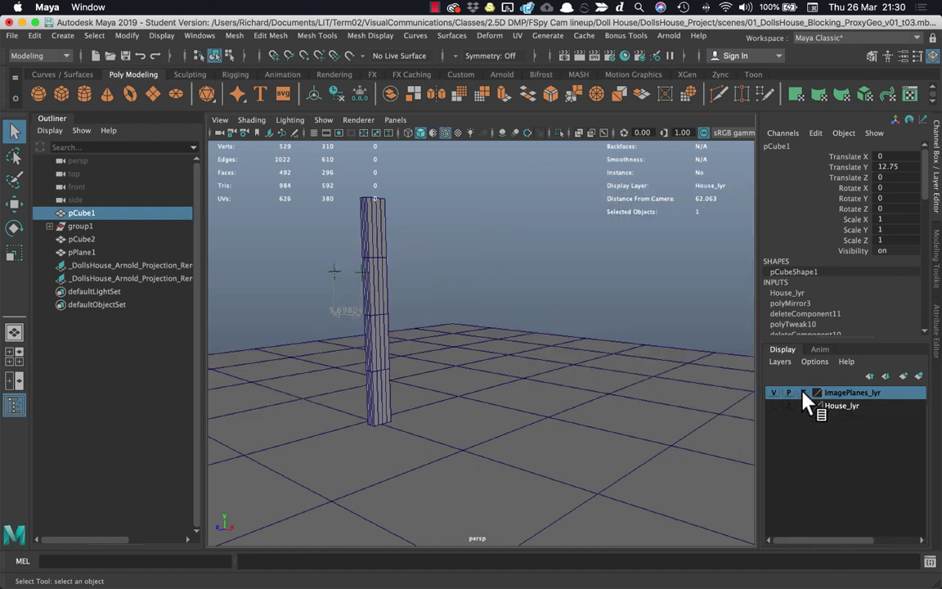
{"action": "left_click", "coordinate": [803, 393]}
{"action": "left_click", "coordinate": [511, 232]}
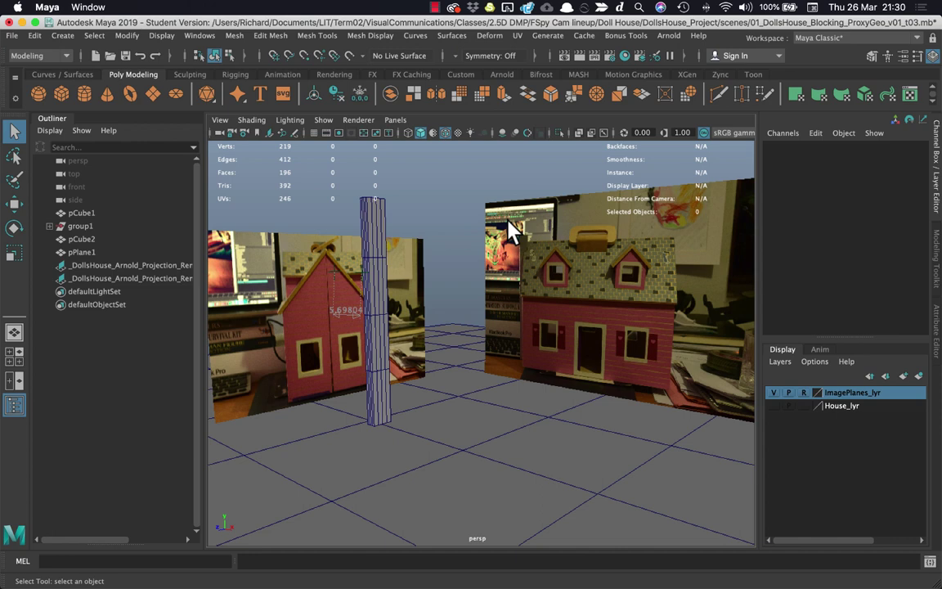
Tumble and track the perspective view across the dollhouse photos and measuring pillar.
{"action": "left_click_drag", "start_coordinate": [507, 245], "coordinate": [551, 257], "text": "alt"}
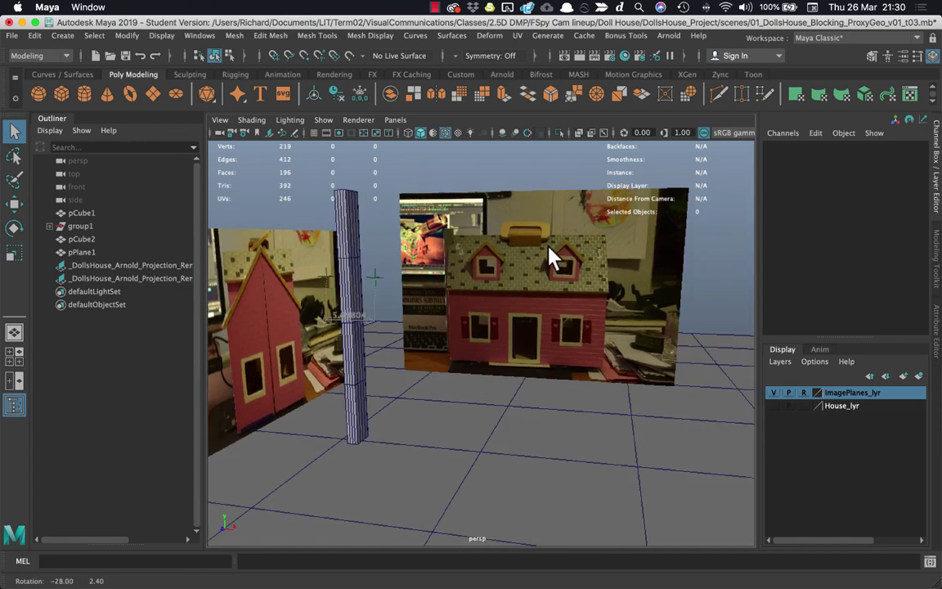
{"action": "scroll", "coordinate": [519, 278], "scroll_direction": "up", "scroll_amount": 2}
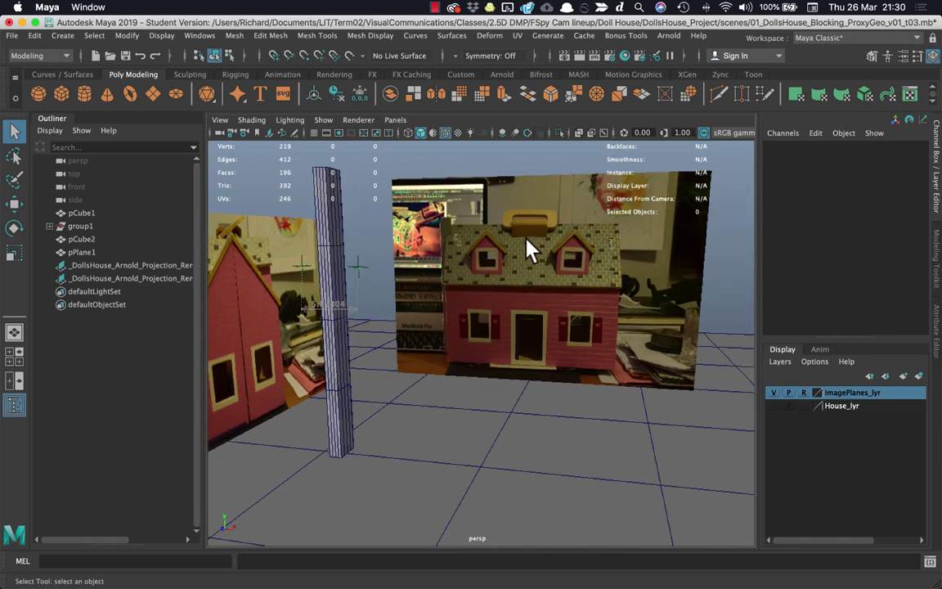
{"action": "middle_click_drag", "start_coordinate": [529, 248], "coordinate": [588, 264], "text": "alt"}
{"action": "mouse_move", "coordinate": [588, 263]}
{"action": "left_mouse_down", "text": "alt"}
{"action": "mouse_move", "coordinate": [599, 248]}
{"action": "mouse_move", "coordinate": [458, 254]}
{"action": "mouse_move", "coordinate": [595, 250]}
{"action": "left_mouse_up", "text": "alt"}
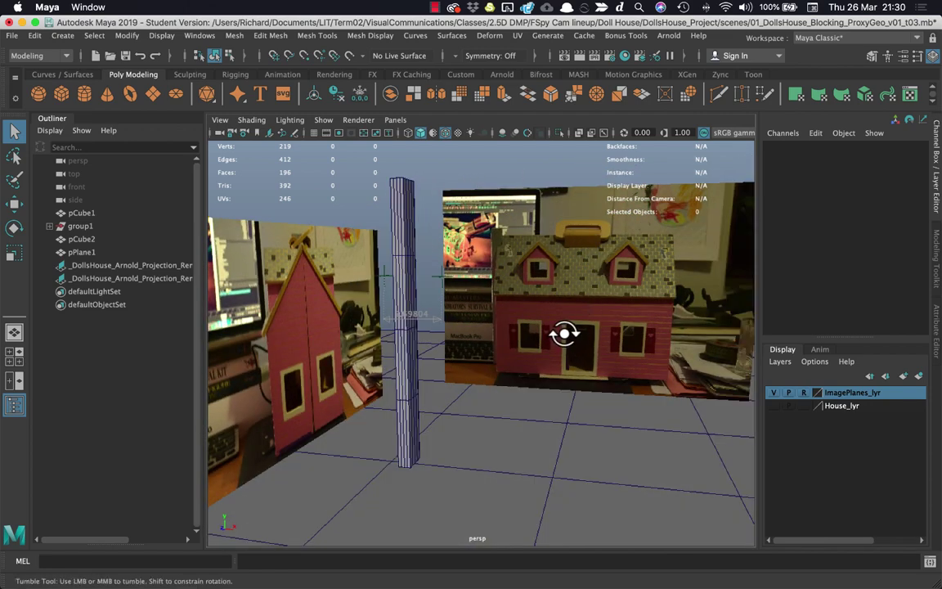
{"action": "left_click_drag", "start_coordinate": [563, 332], "coordinate": [565, 334], "text": "alt"}
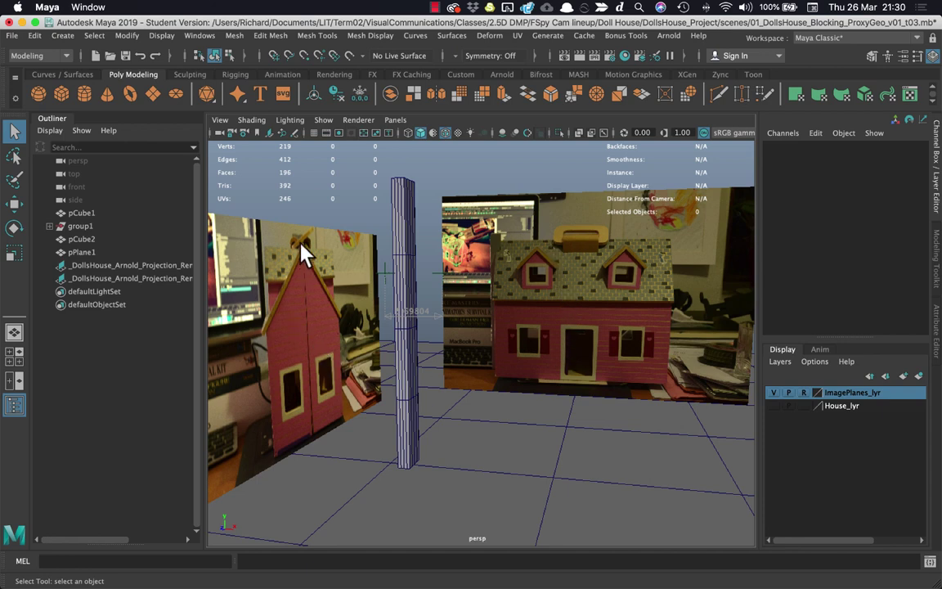
{"action": "left_click_drag", "start_coordinate": [559, 269], "coordinate": [577, 264], "text": "alt"}
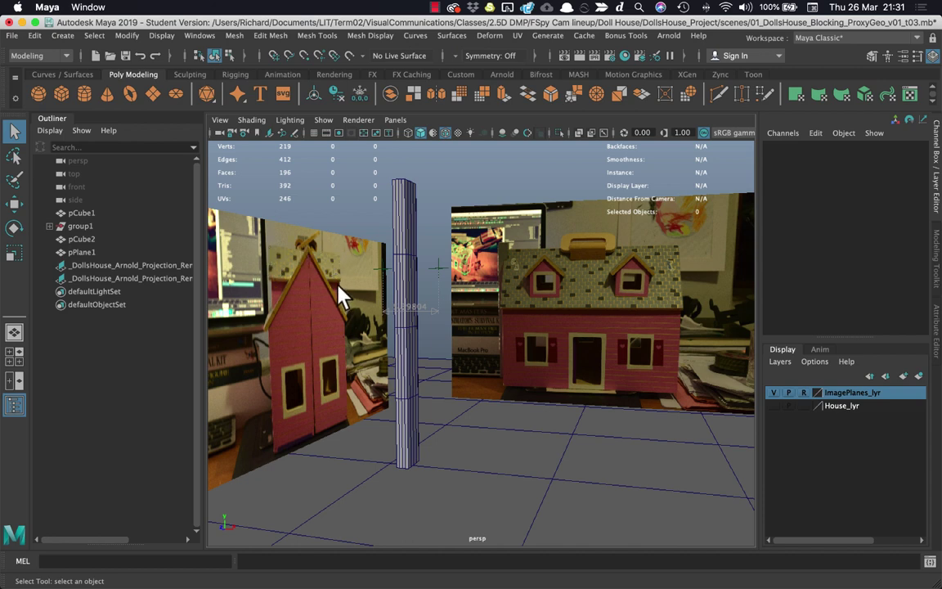
Show House_lyr again, frame locator1 from group1 against the roof peak, and switch to Move.
{"action": "left_click", "coordinate": [774, 405]}
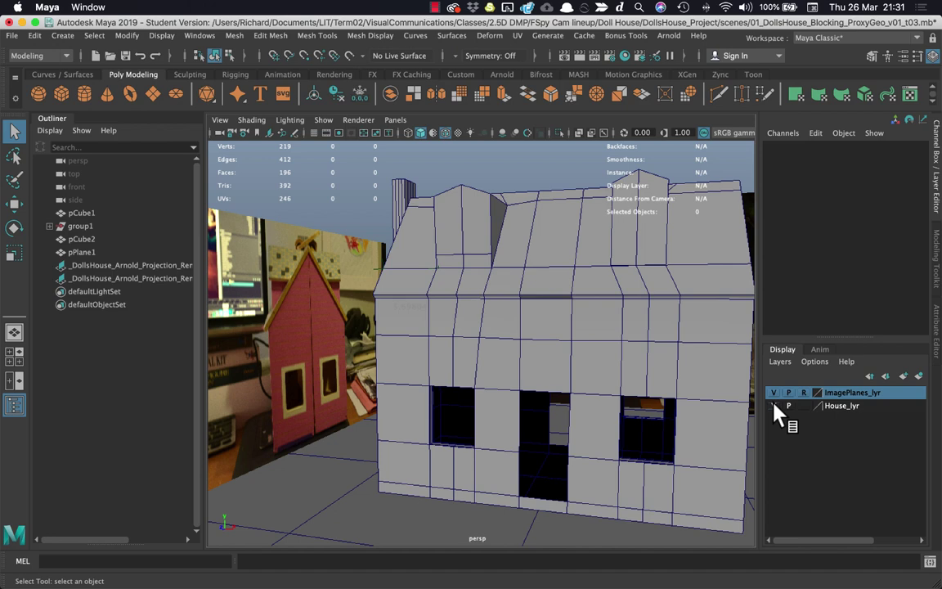
{"action": "left_click_drag", "start_coordinate": [624, 361], "coordinate": [560, 333], "text": "alt"}
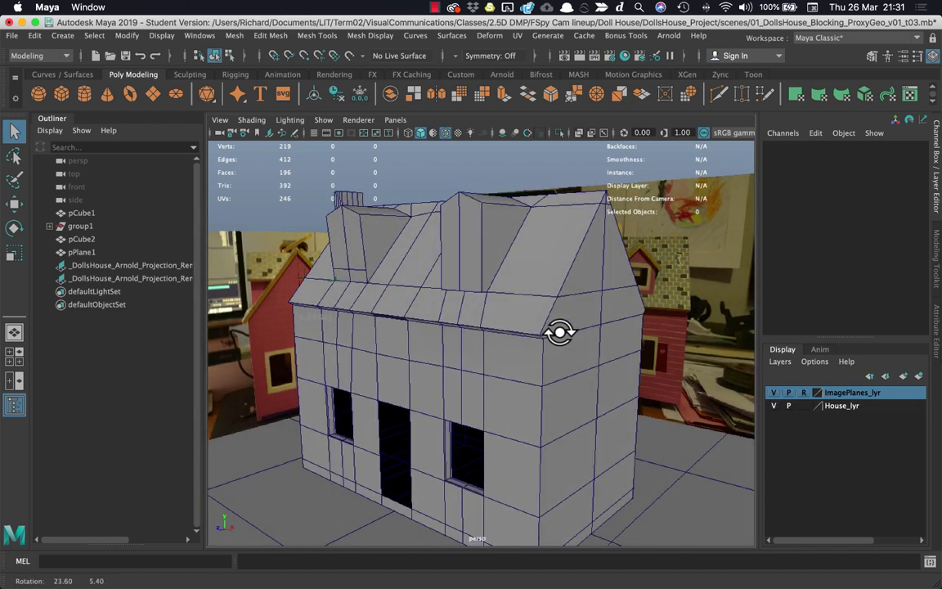
{"action": "left_click", "coordinate": [49, 225]}
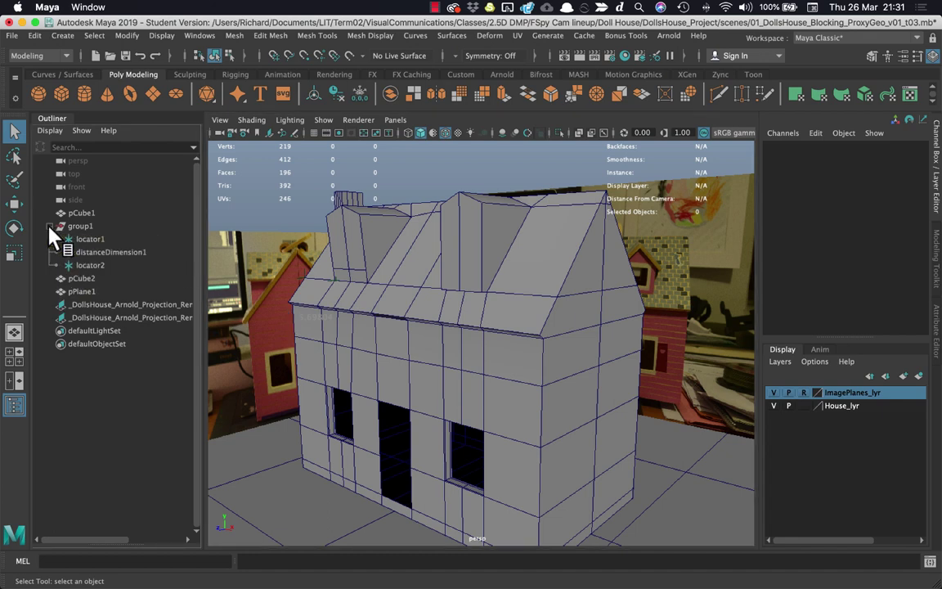
{"action": "left_click", "coordinate": [90, 240]}
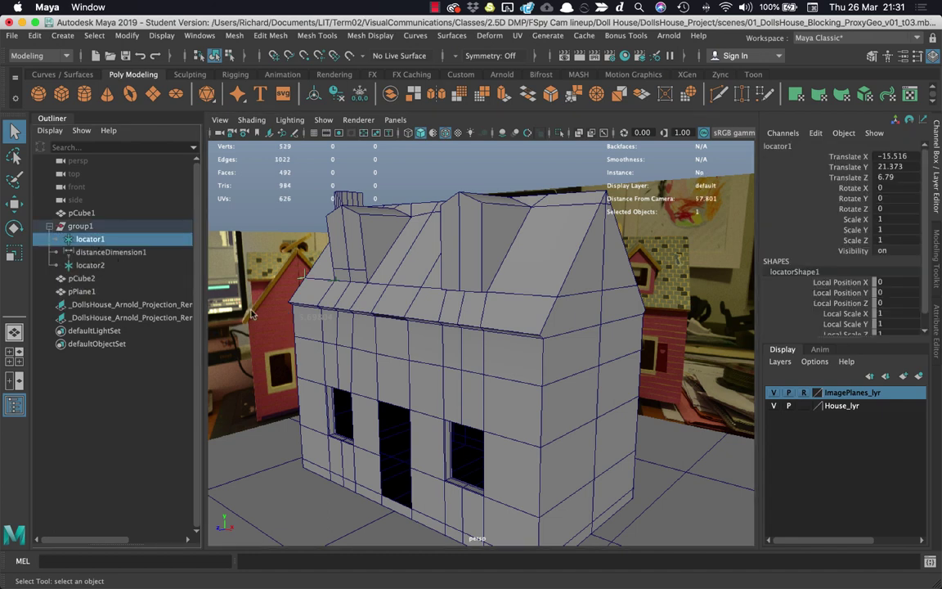
{"action": "key", "text": "f"}
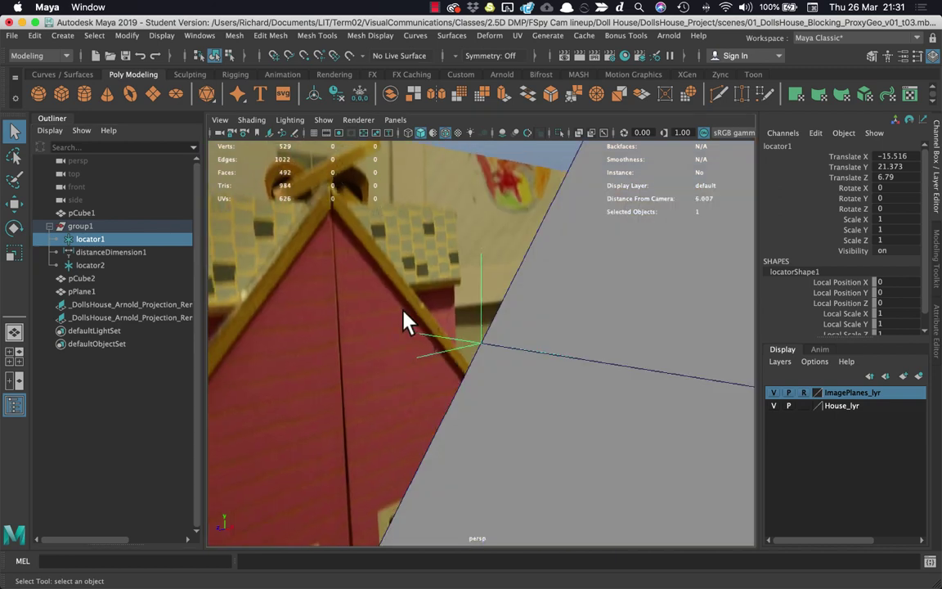
{"action": "scroll", "coordinate": [409, 323], "scroll_direction": "down", "scroll_amount": 5}
{"action": "left_click", "coordinate": [428, 312]}
{"action": "key", "text": "w"}
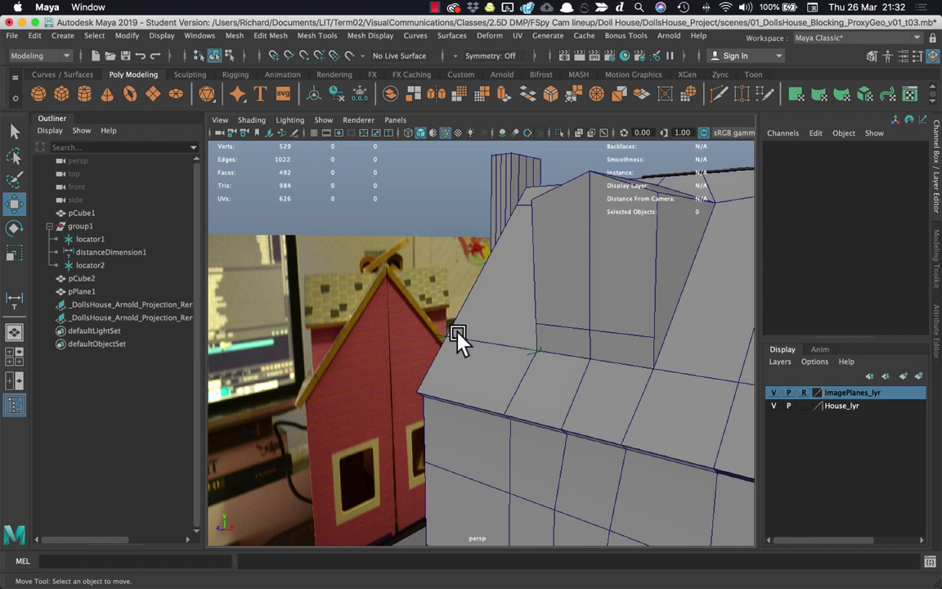
Create a new distance measurement by placing two points on the floor with the Distance Tool.
{"action": "left_click_drag", "start_coordinate": [342, 250], "coordinate": [110, 67], "text": "alt"}
{"action": "left_click", "coordinate": [62, 35]}
{"action": "mouse_move", "coordinate": [163, 252]}
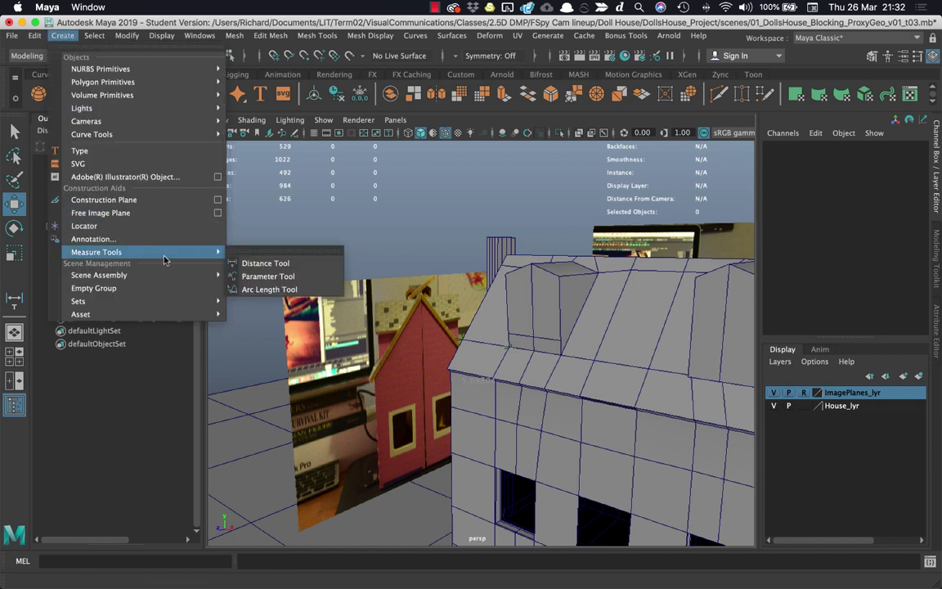
{"action": "left_click", "coordinate": [260, 263]}
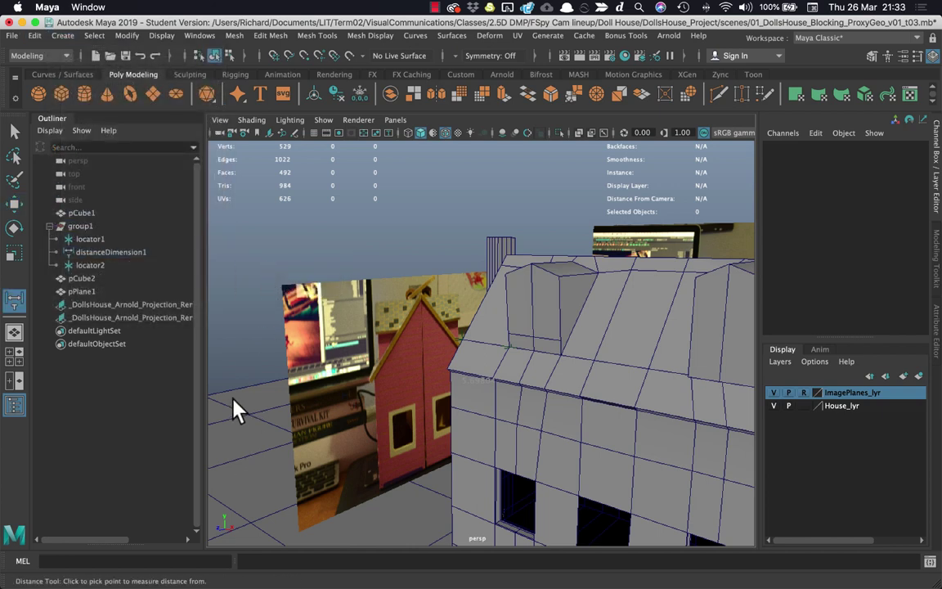
{"action": "left_click", "coordinate": [216, 366]}
{"action": "left_click", "coordinate": [261, 353]}
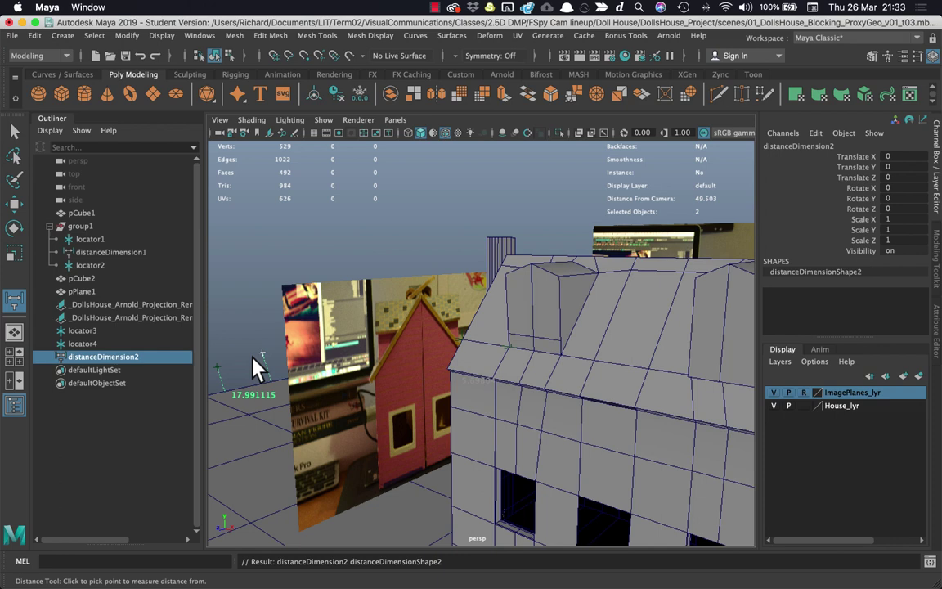
Point-snap locator3 and locator4 onto the roof eave, then select distanceDimension2 reading 5.333331.
{"action": "left_click", "coordinate": [96, 343]}
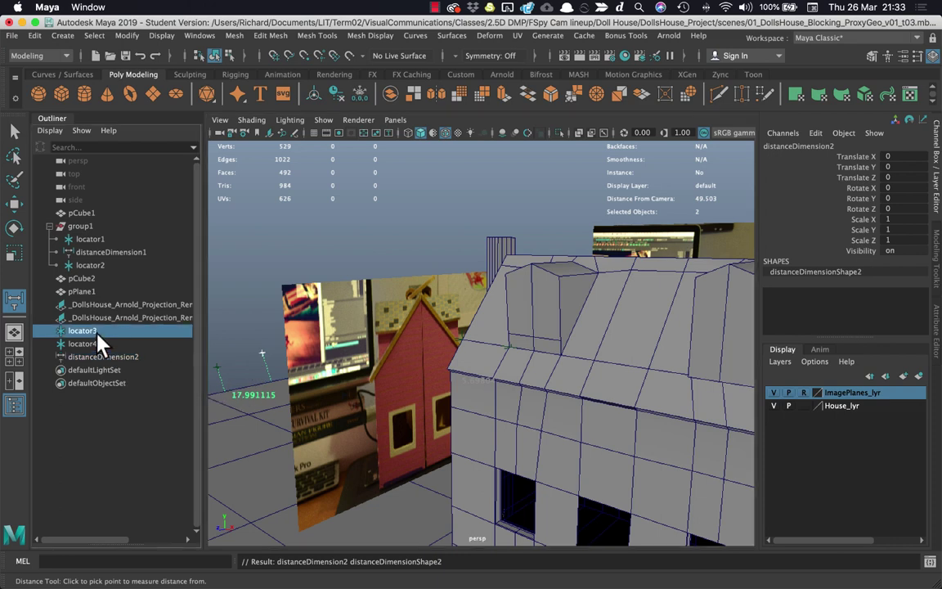
{"action": "left_click", "coordinate": [92, 331]}
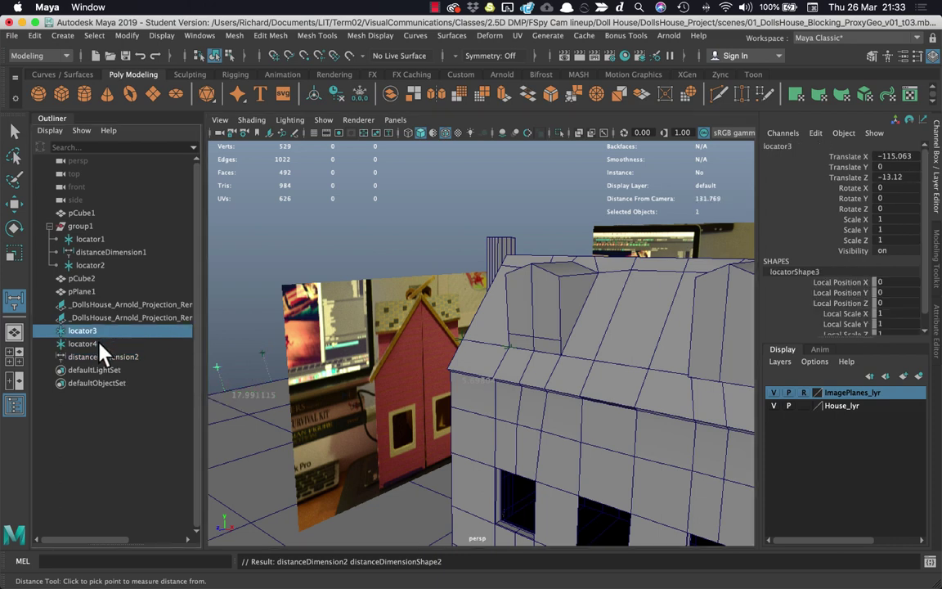
{"action": "key", "text": "w"}
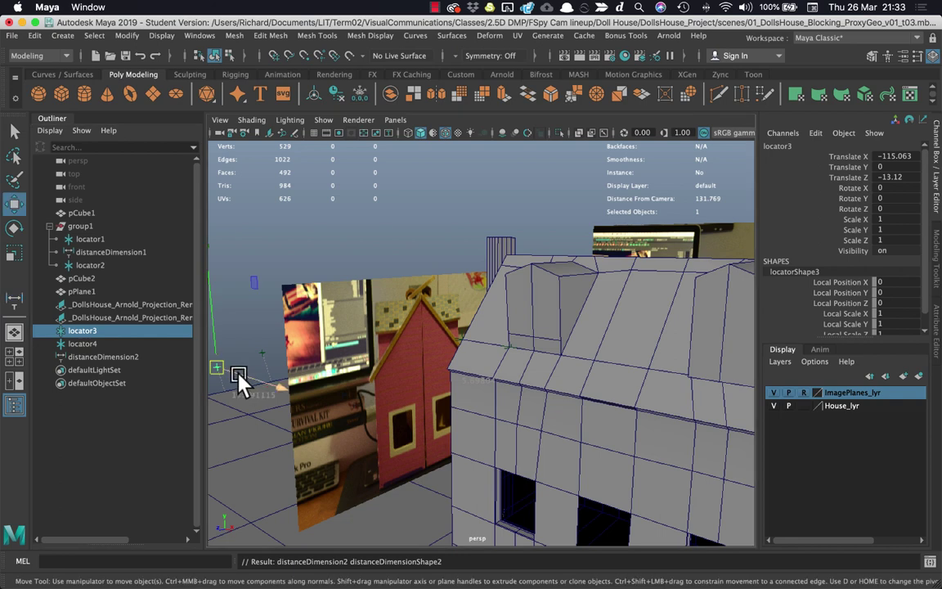
{"action": "left_click_drag", "start_coordinate": [220, 368], "coordinate": [442, 367]}
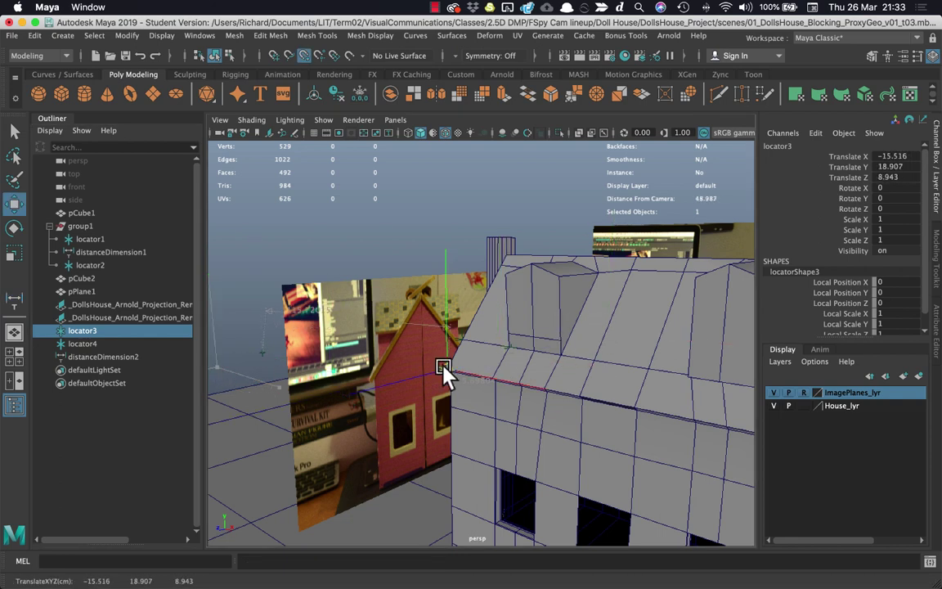
{"action": "left_click", "coordinate": [265, 353]}
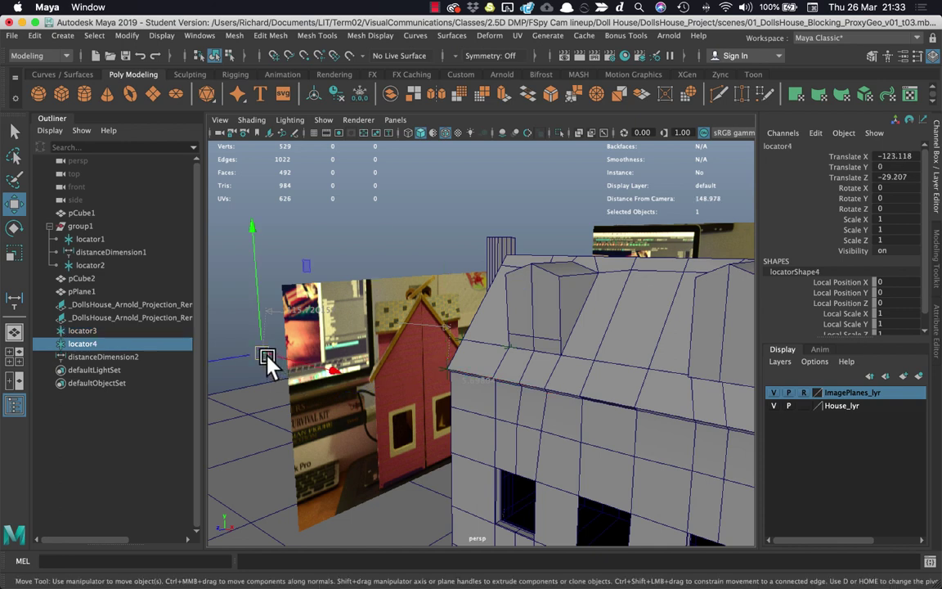
{"action": "key", "text": "v"}
{"action": "left_click_drag", "start_coordinate": [262, 354], "coordinate": [500, 413]}
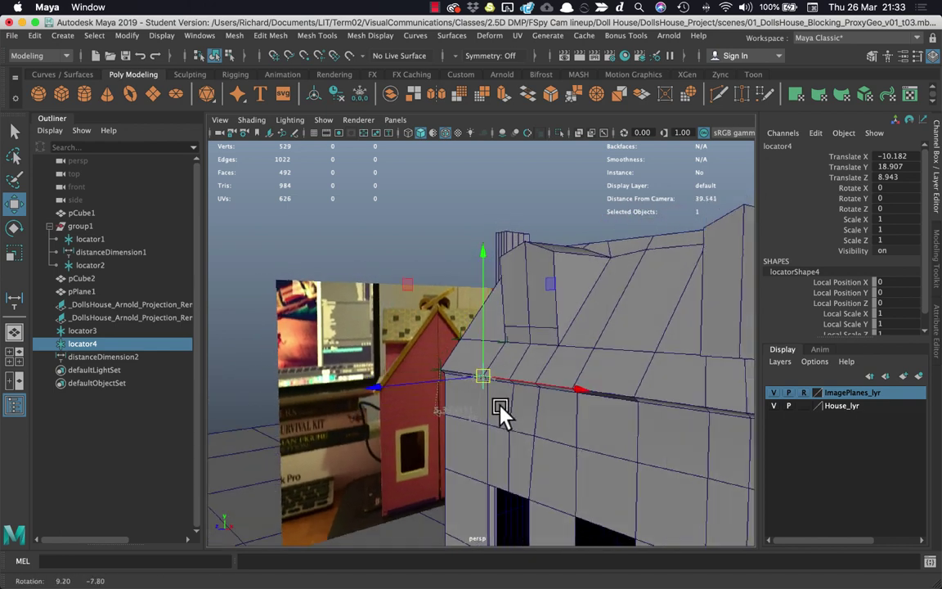
{"action": "left_click", "coordinate": [111, 358]}
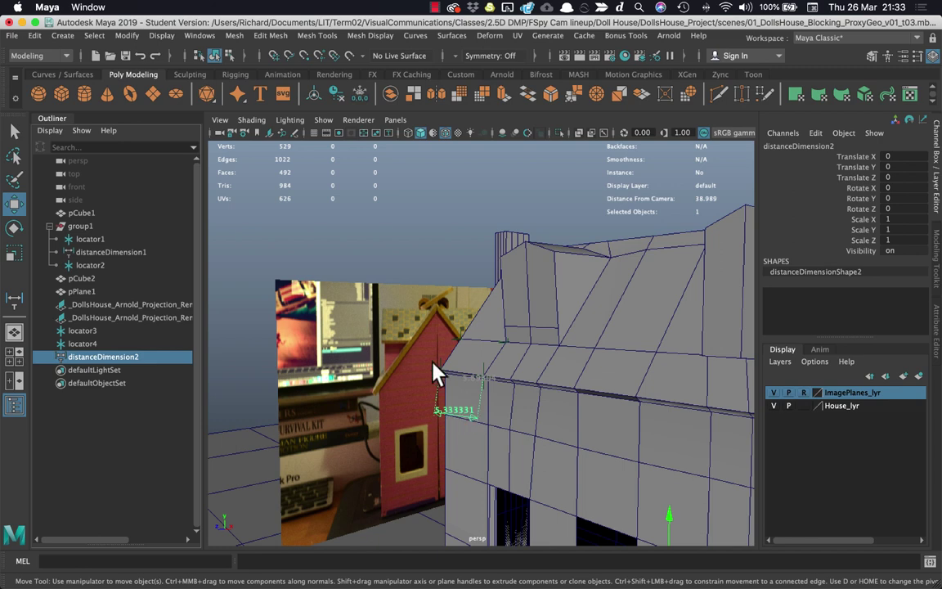
Tumble around the roof to inspect the 5.333331 eave measurement and select the house mesh pCube1.
{"action": "left_click_drag", "start_coordinate": [412, 378], "coordinate": [496, 313], "text": "alt"}
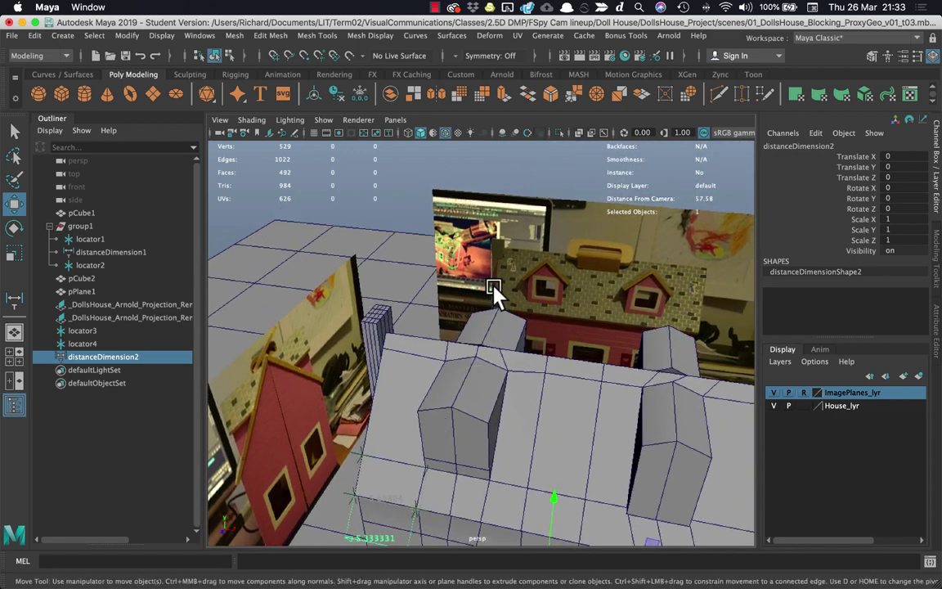
{"action": "left_click_drag", "start_coordinate": [499, 360], "coordinate": [389, 446], "text": "alt"}
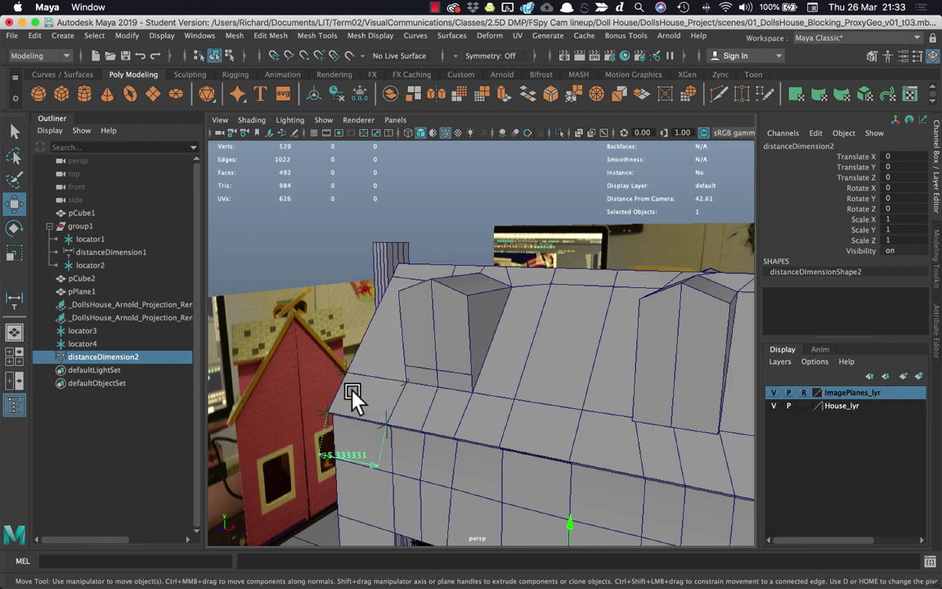
{"action": "left_click_drag", "start_coordinate": [366, 401], "coordinate": [413, 374], "text": "alt"}
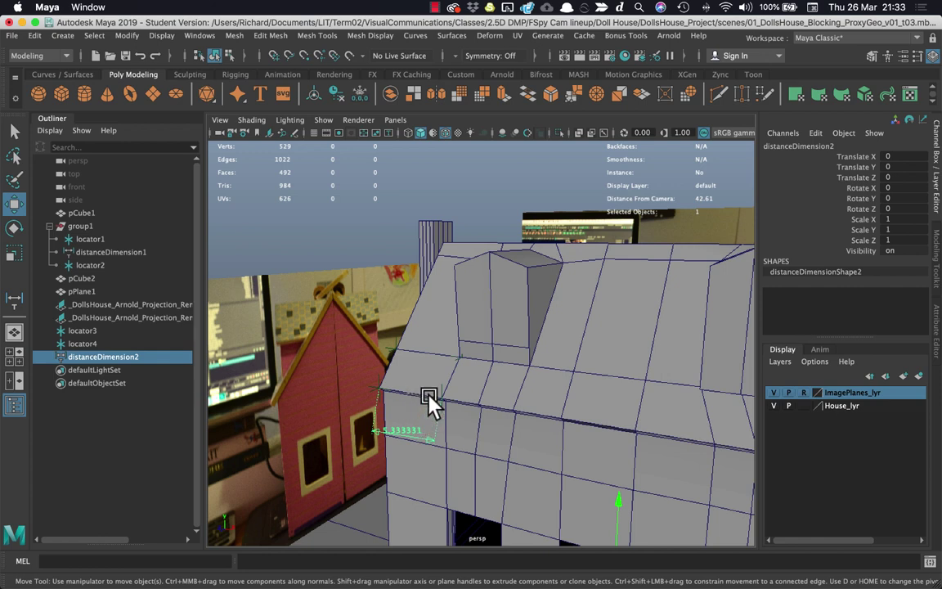
{"action": "left_click_drag", "start_coordinate": [429, 402], "coordinate": [470, 404], "text": "alt"}
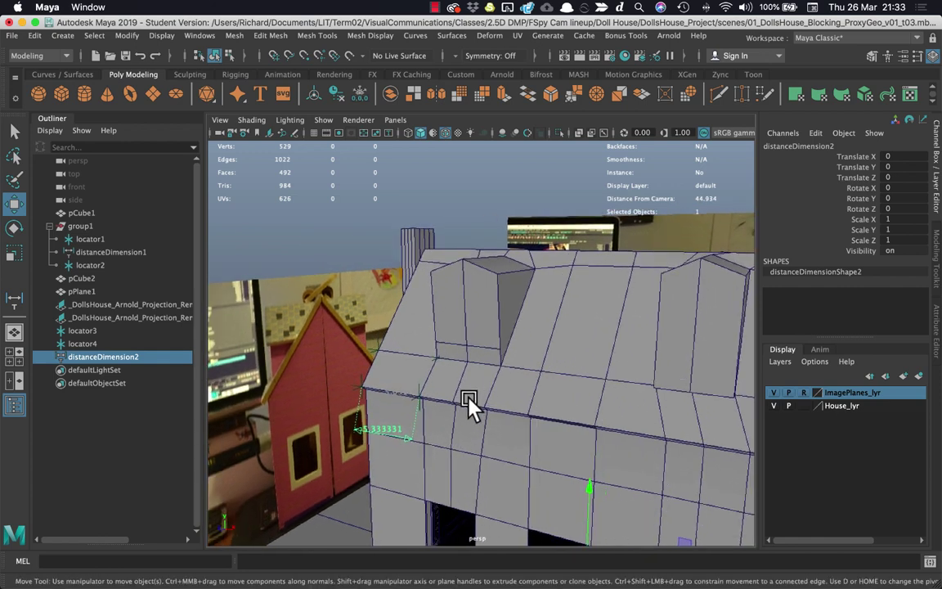
{"action": "left_click", "coordinate": [600, 370]}
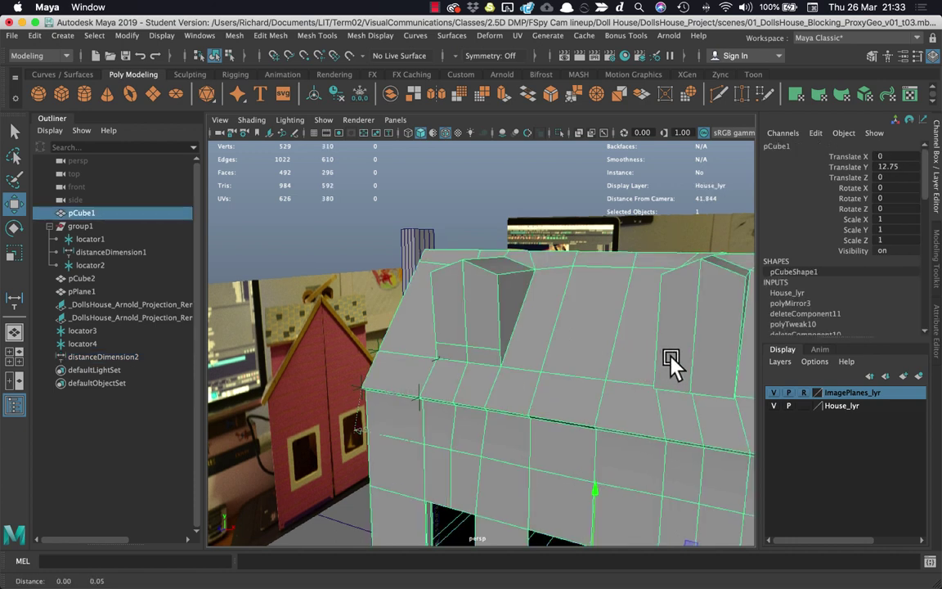
{"action": "left_click_drag", "start_coordinate": [669, 364], "coordinate": [568, 357], "text": "alt"}
Switch to wireframe, orbit to compare the house with the photo, and open Display > Polygons.
{"action": "key", "text": "4"}
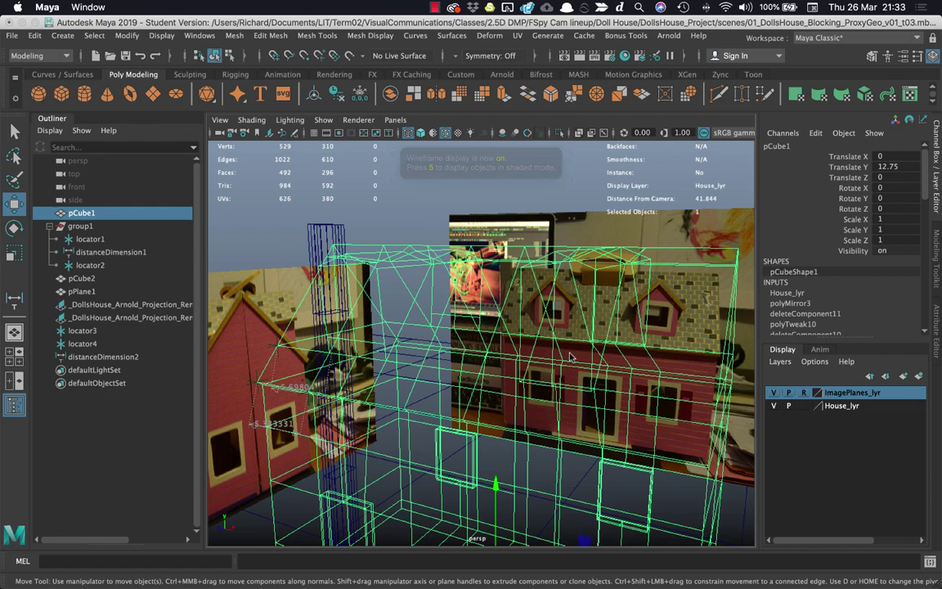
{"action": "left_click_drag", "start_coordinate": [615, 391], "coordinate": [523, 359], "text": "alt"}
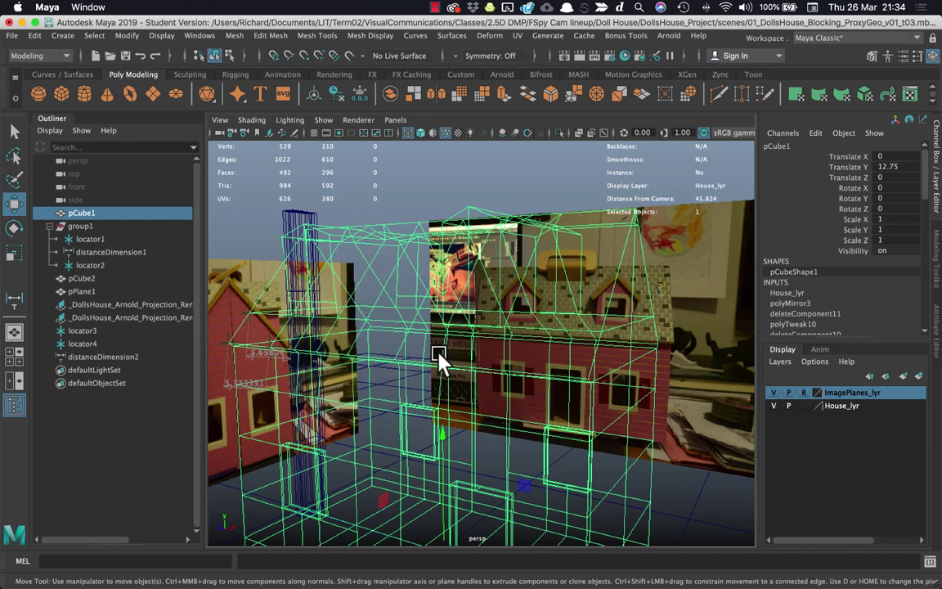
{"action": "left_click_drag", "start_coordinate": [439, 359], "coordinate": [443, 319], "text": "alt"}
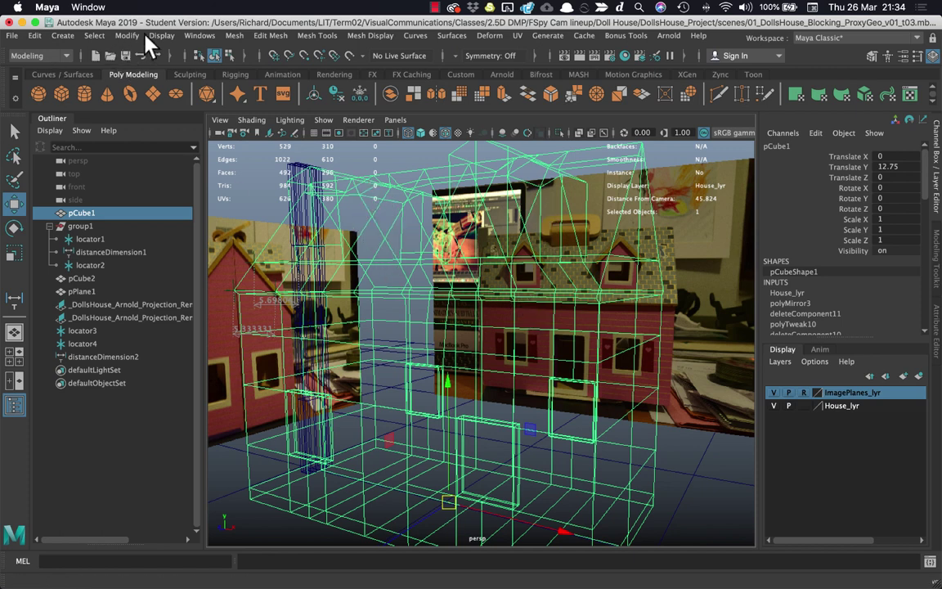
{"action": "left_click", "coordinate": [169, 37]}
{"action": "mouse_move", "coordinate": [234, 210]}
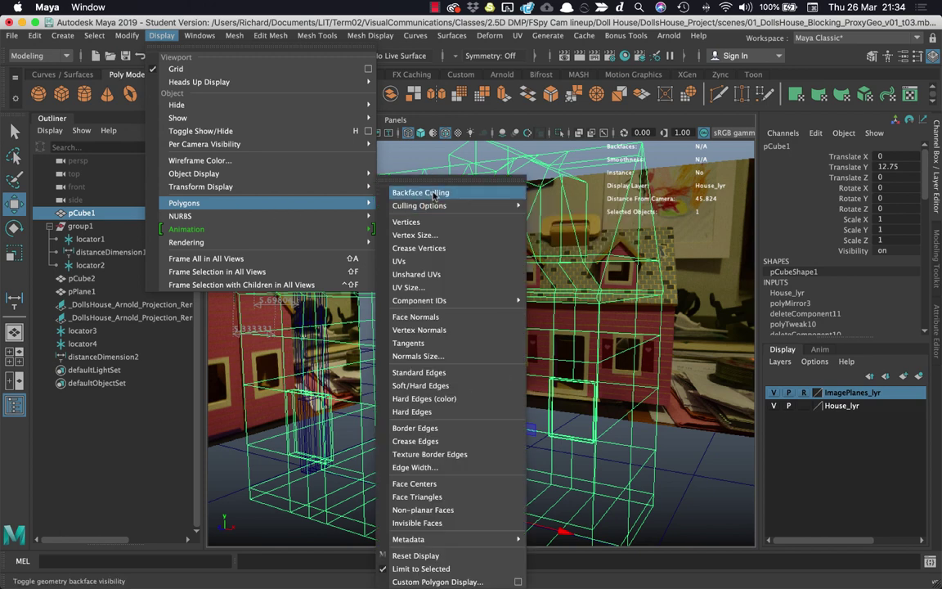
Enable Backface Culling and move pCube1 to translate 1.044, 12.925, -0.542 to match the photos.
{"action": "left_click", "coordinate": [434, 194]}
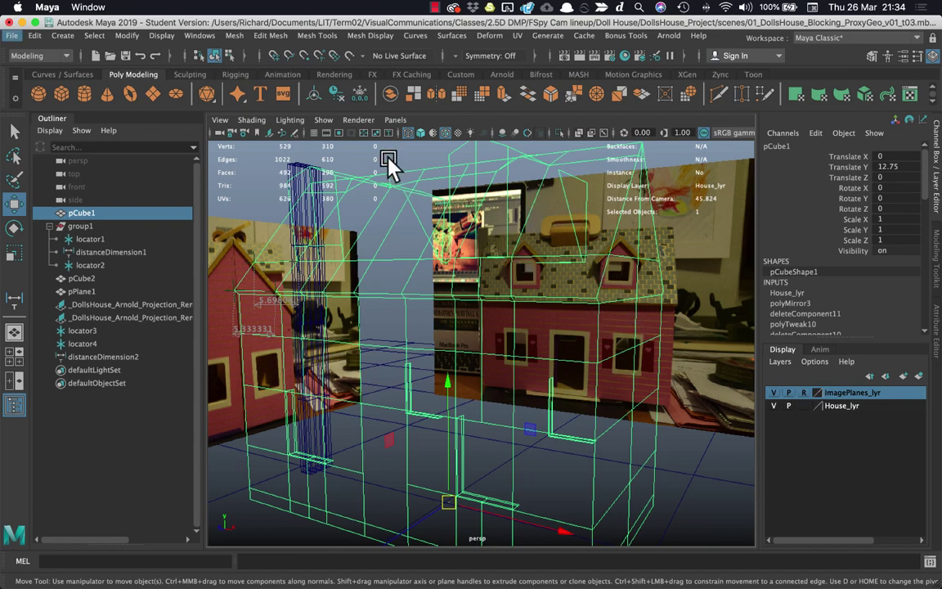
{"action": "left_click_drag", "start_coordinate": [389, 164], "coordinate": [594, 229], "text": "alt"}
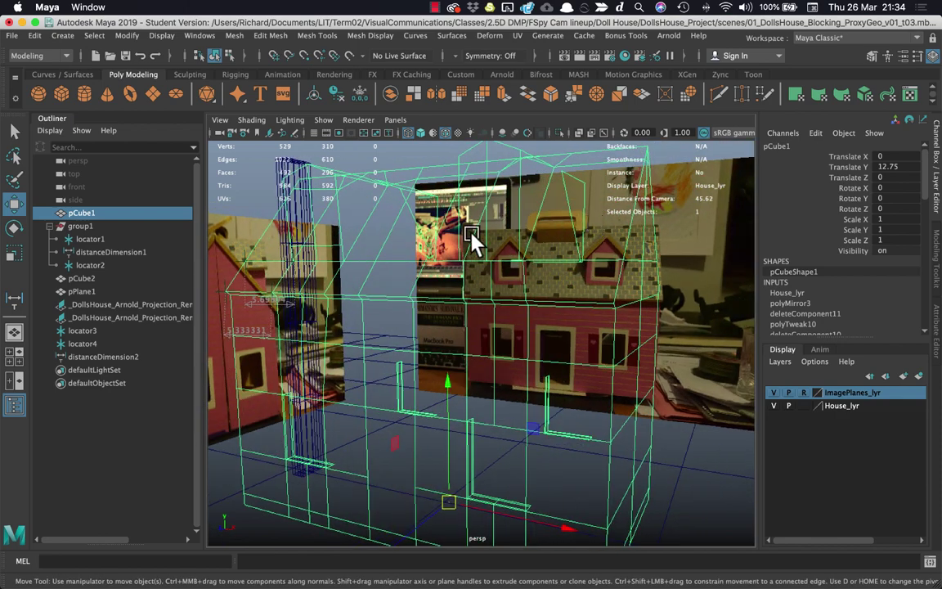
{"action": "middle_click_drag", "start_coordinate": [472, 237], "coordinate": [434, 270]}
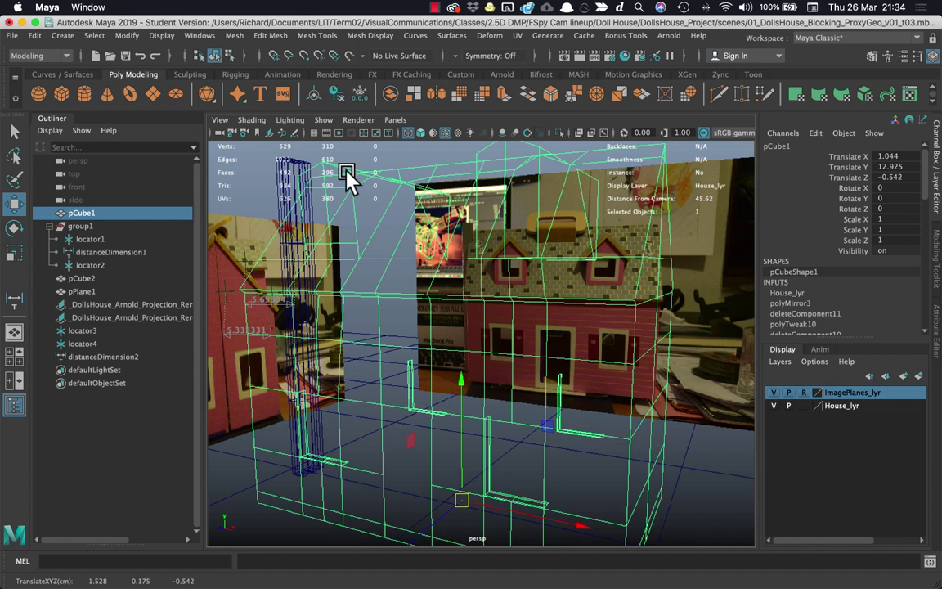
{"action": "right_click_drag", "start_coordinate": [347, 171], "coordinate": [486, 462], "text": "shift"}
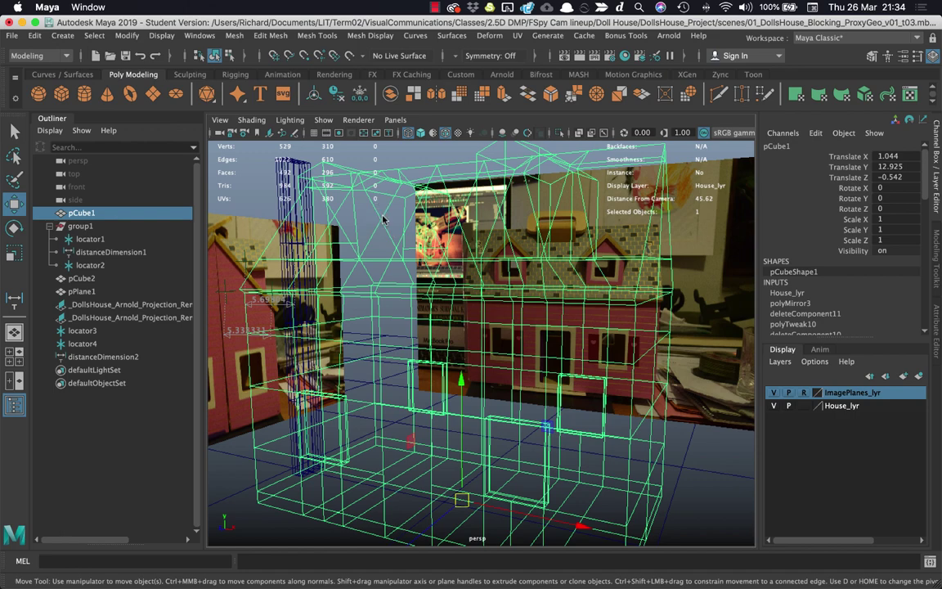
{"action": "right_click_drag", "start_coordinate": [382, 216], "coordinate": [520, 462], "text": "shift"}
{"action": "left_click_drag", "start_coordinate": [546, 425], "coordinate": [525, 426], "text": "alt"}
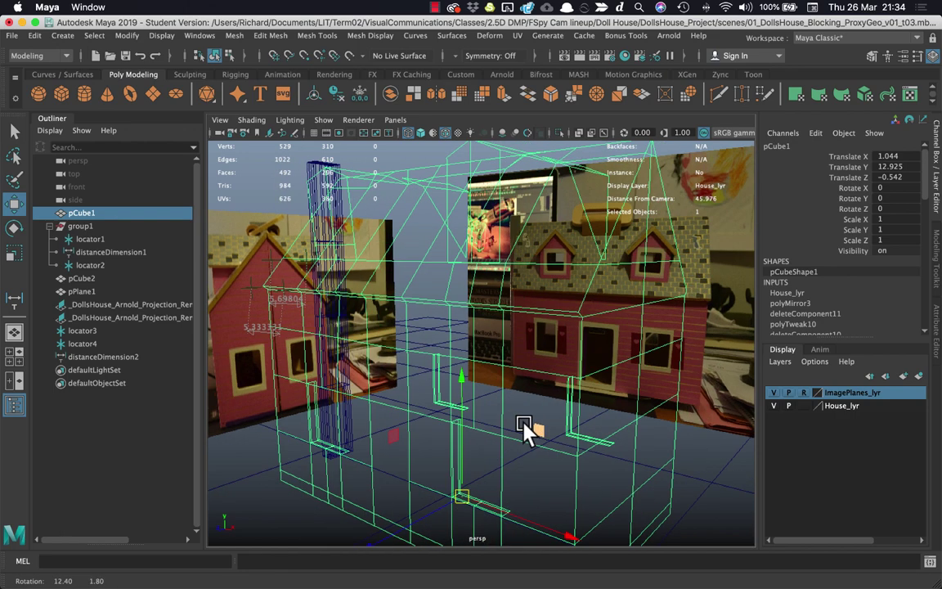